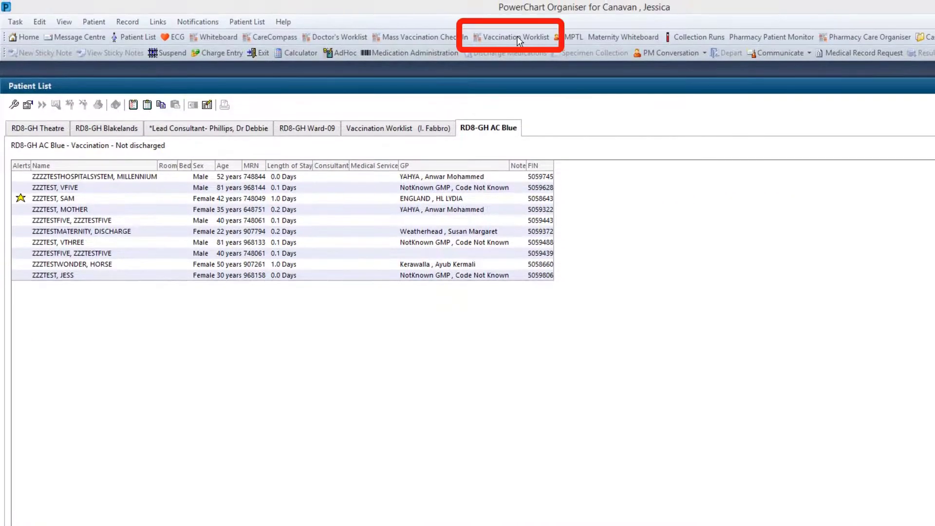
Step: Open the Vaccination Worklist and display the RD8-GH AC Blue patient list
left_click(519, 40)
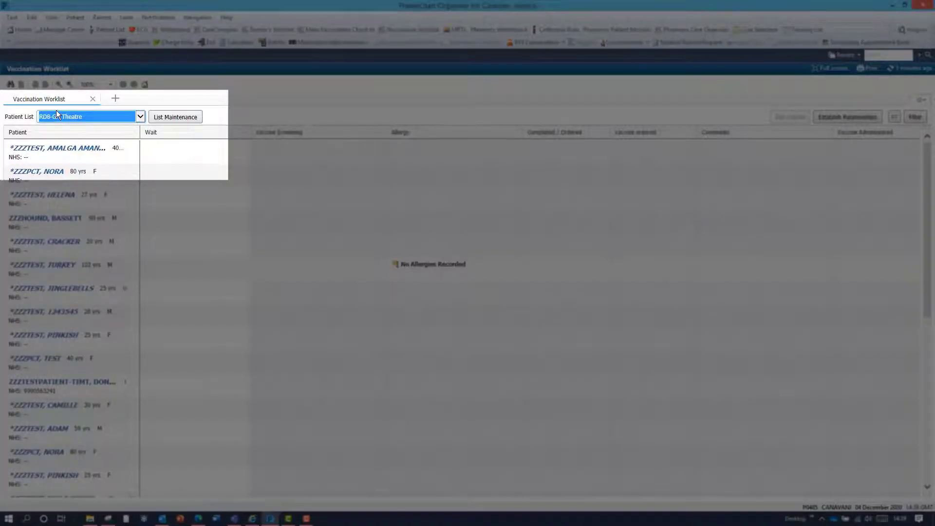
left_click(140, 117)
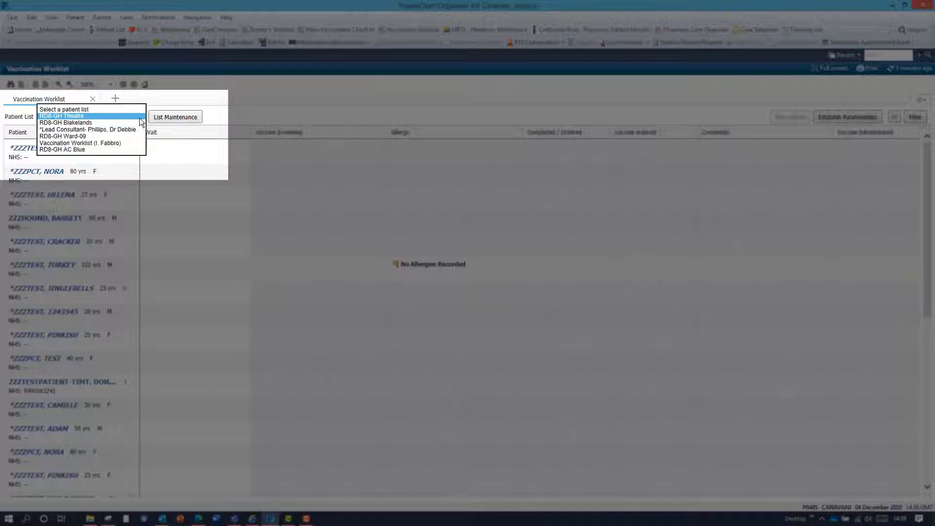
left_click(112, 149)
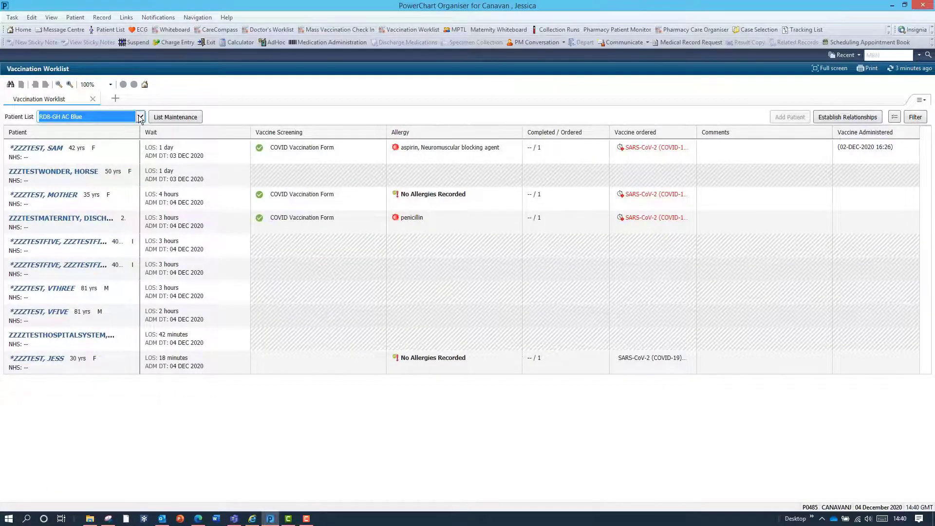
Step: Establish a Database Coordinator relationship with all patients offered for the worklist
left_click(862, 121)
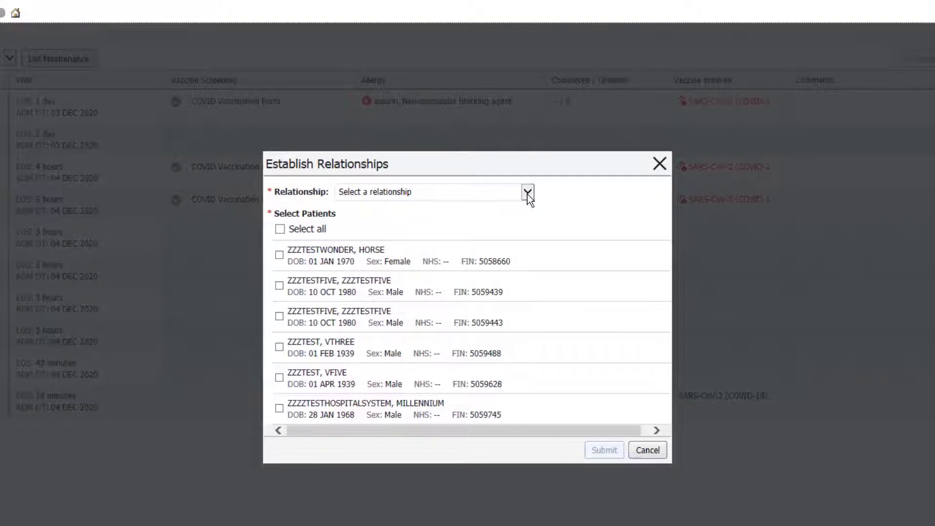
left_click(280, 229)
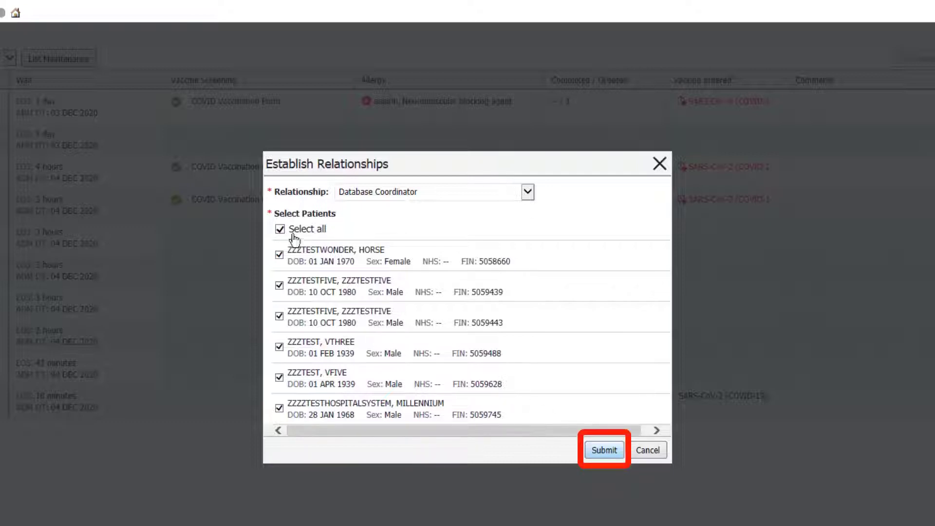
left_click(604, 450)
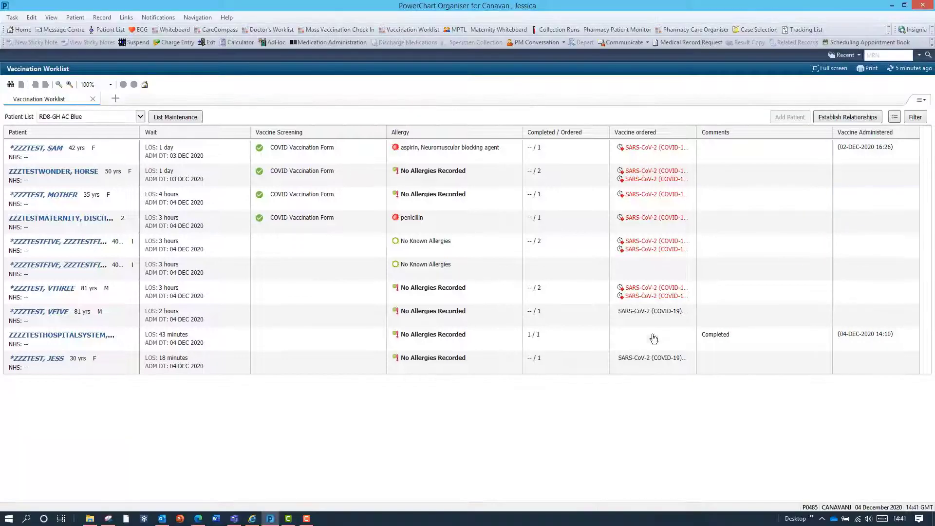
Step: Create a COVID Vaccination Form from the empty vaccine screening entry of the last patient in the worklist
left_click(294, 366)
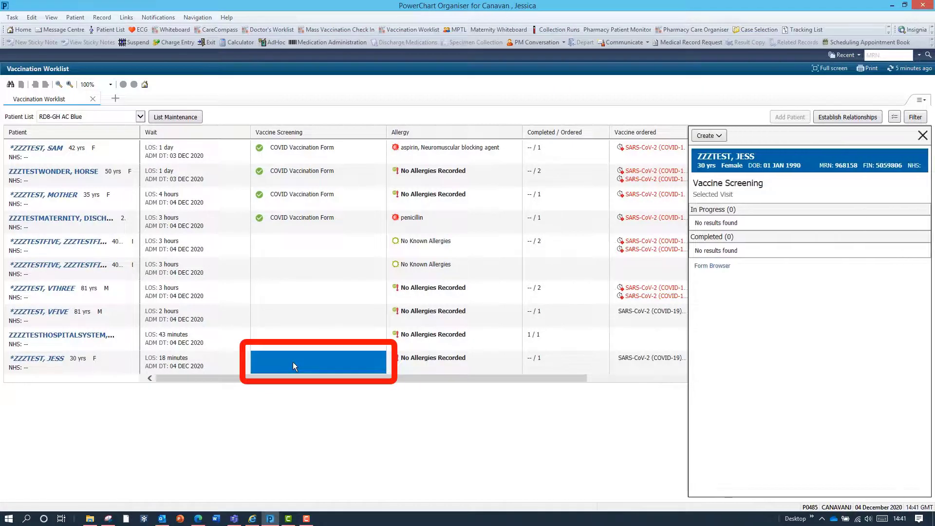
left_click(719, 136)
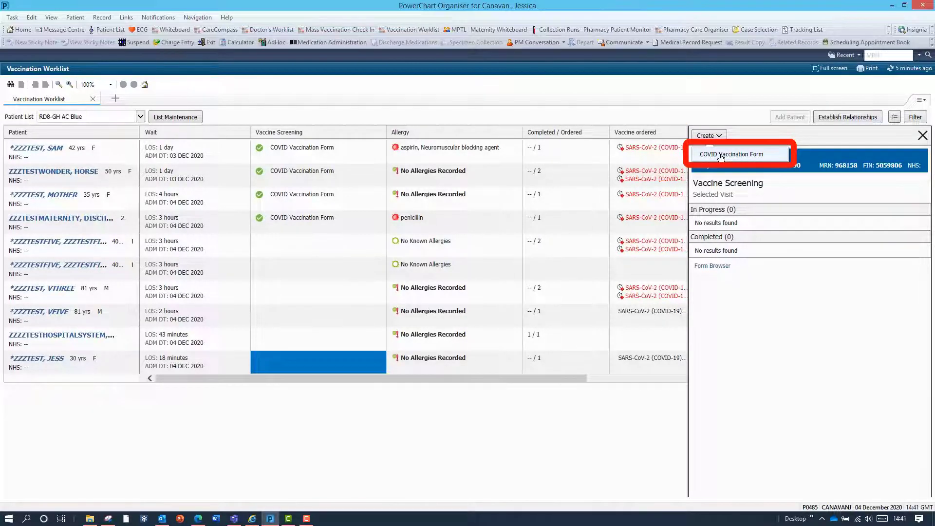
left_click(720, 155)
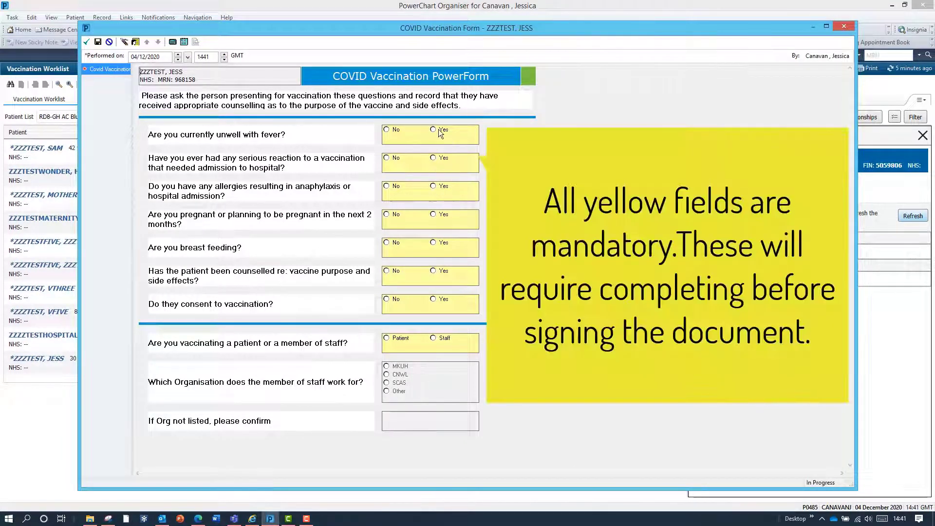
Step: Answer No to the form's questions on fever, serious vaccination reaction, anaphylactic allergies, pregnancy and breast feeding
left_click(387, 130)
left_click(388, 158)
left_click(388, 187)
left_click(388, 215)
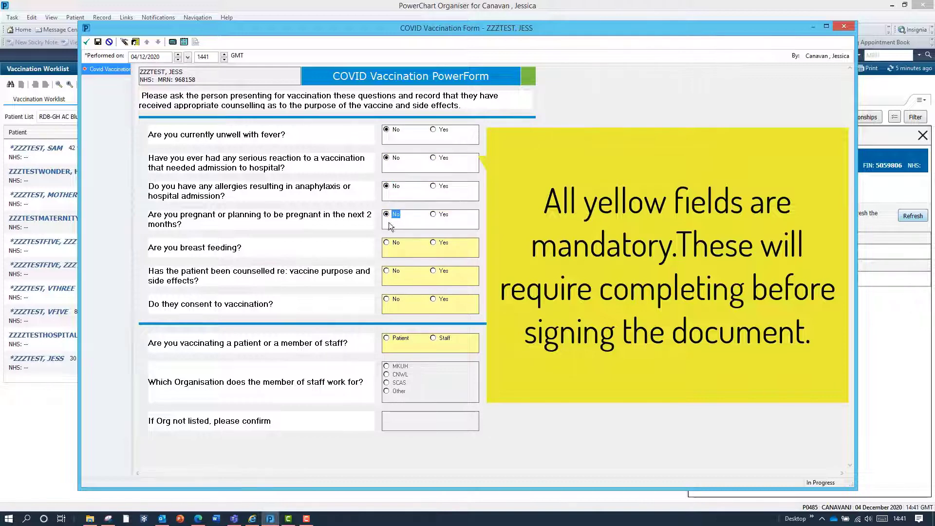
left_click(387, 243)
Step: Answer Yes for counselling and consent to vaccination, and record the recipient as Staff working for MKUH
left_click(433, 271)
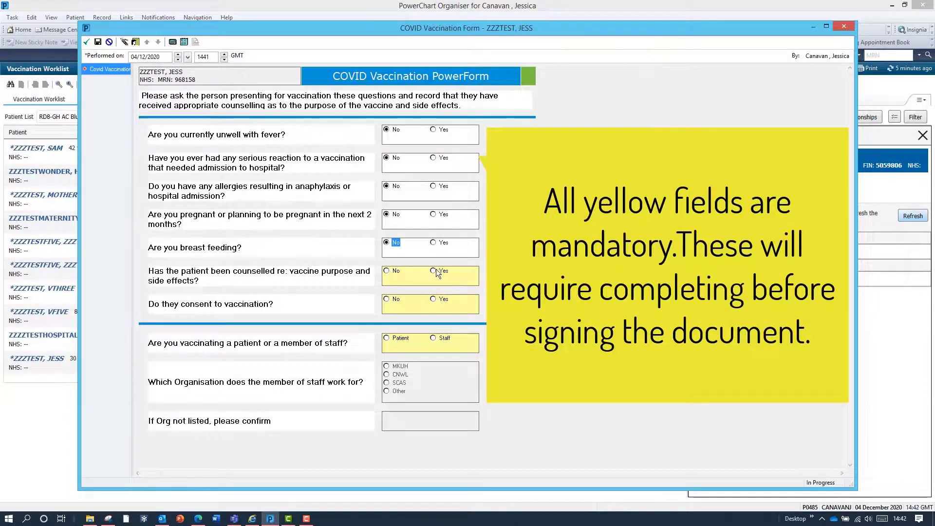
left_click(433, 299)
left_click(434, 338)
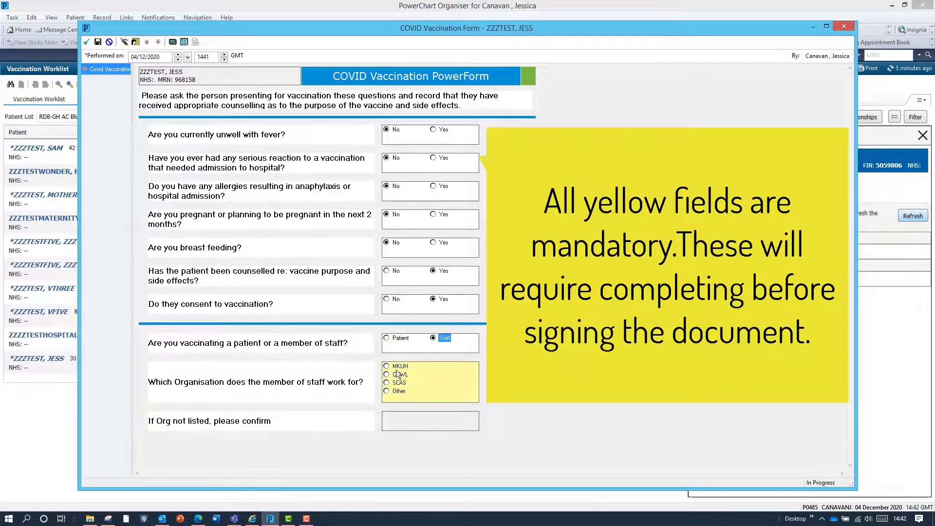
left_click(387, 366)
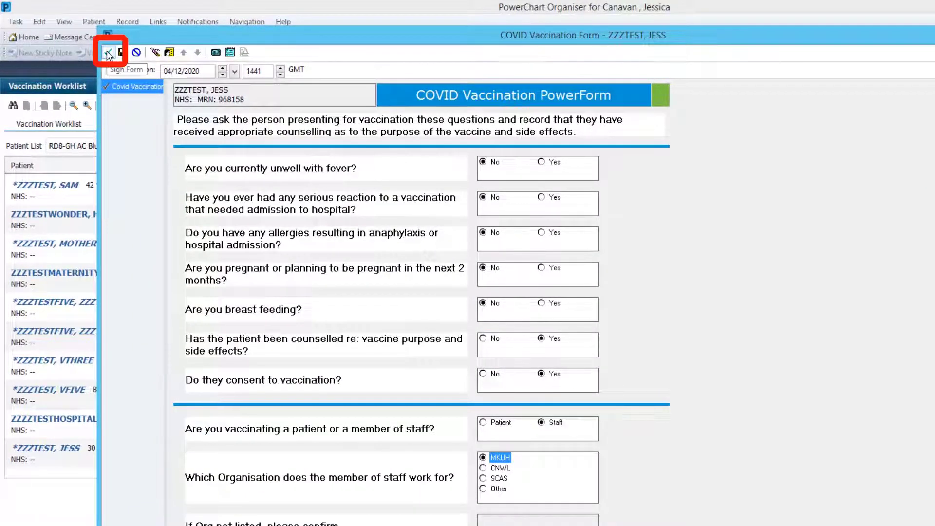
Step: Sign the completed COVID Vaccination Form and refresh the patient's vaccine screening information
left_click(109, 54)
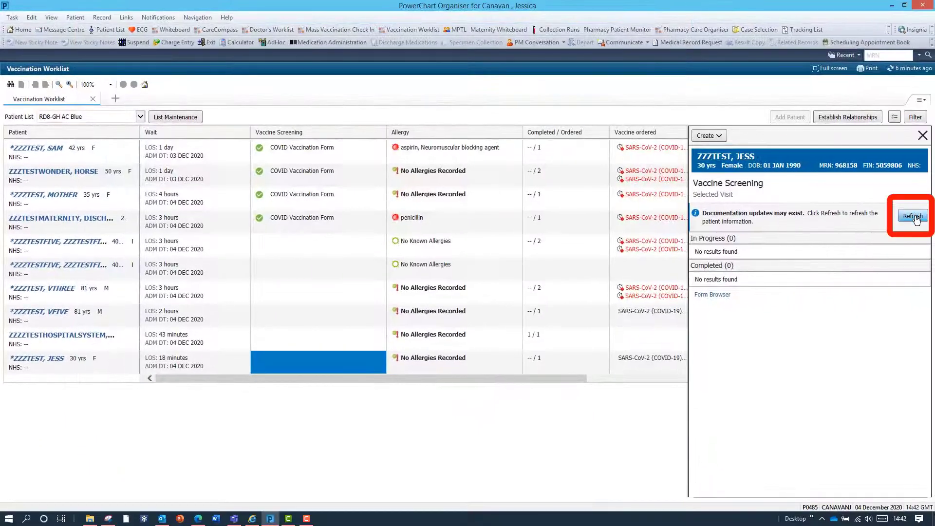
left_click(914, 216)
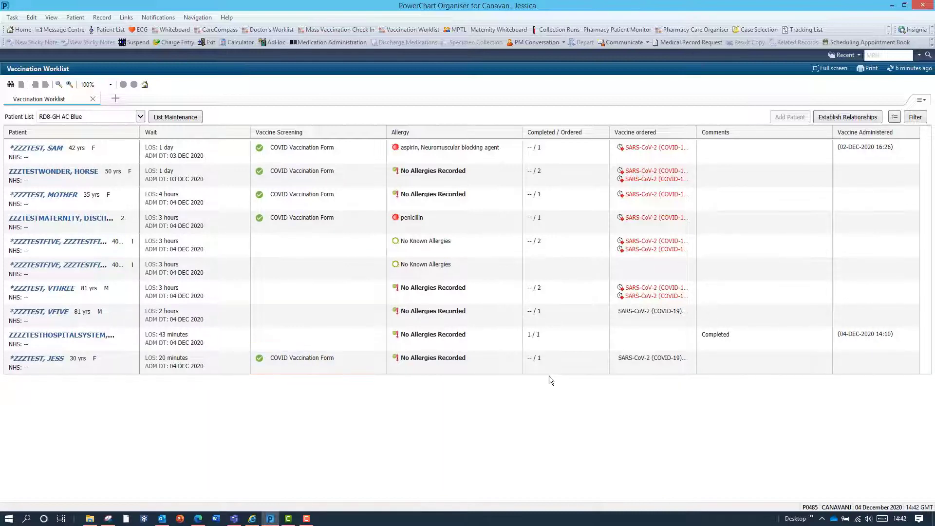
Step: Document the same patient's ordered SARS-CoV-2 vaccine with batch number 12589 and expiry date 12/12/2022, and sign the documentation
left_click(655, 362)
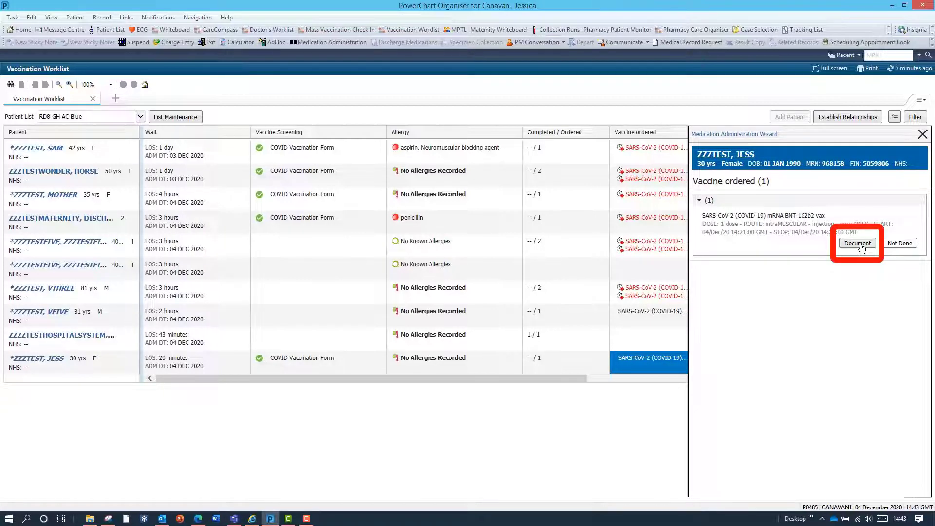
left_click(860, 245)
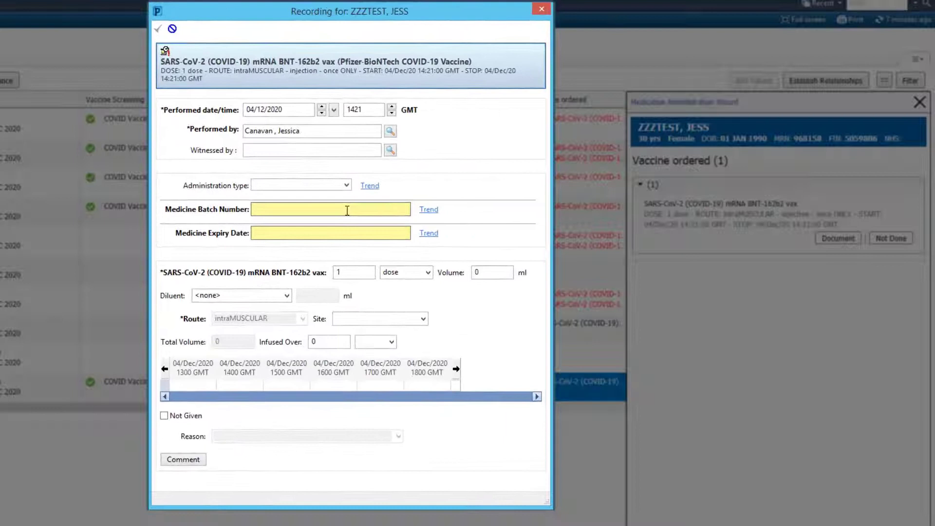
left_click(347, 210)
type("12589")
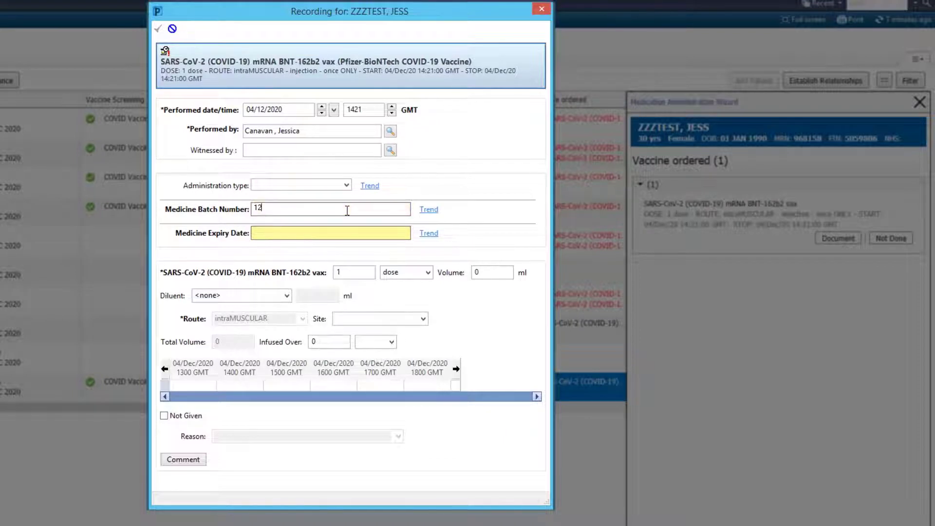
key("Tab")
type("12/12/2022")
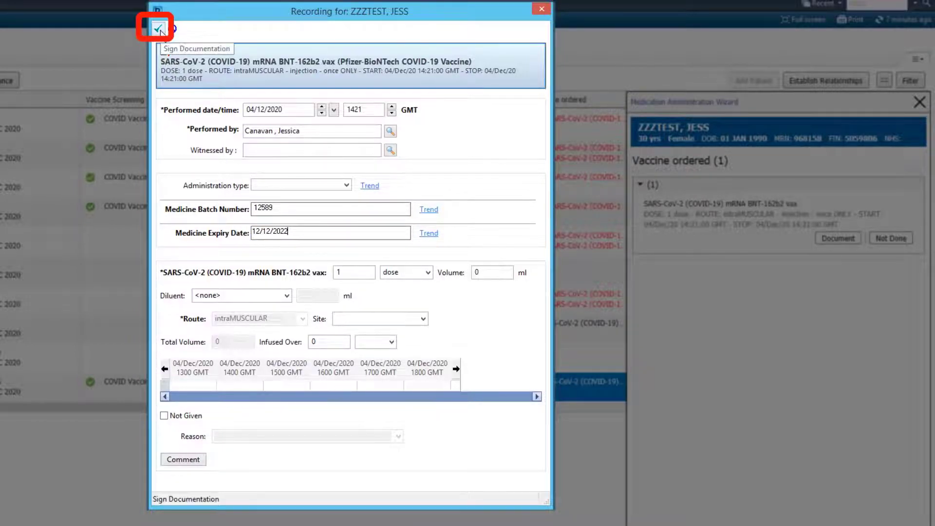
left_click(161, 31)
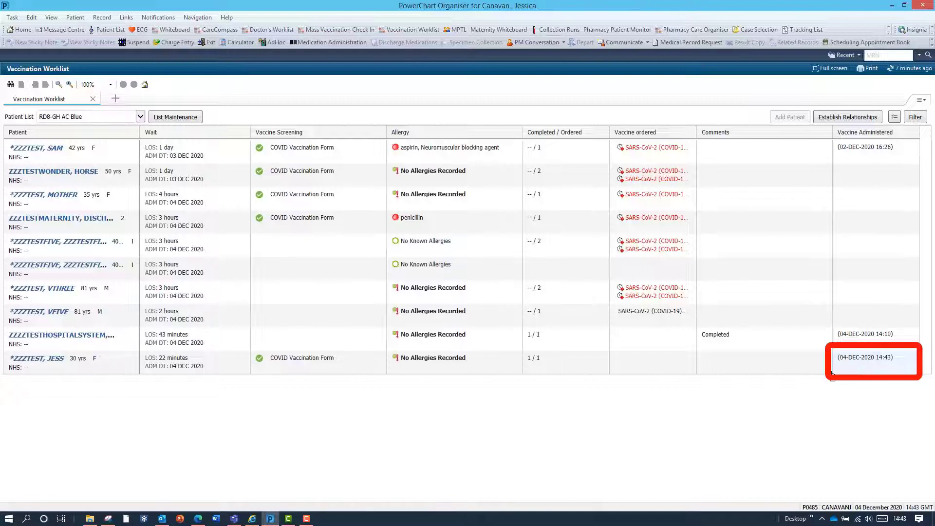
Step: Save the comment "Comments typed here." for the vaccinated patient and close the comments pane
left_click(736, 370)
left_click(726, 198)
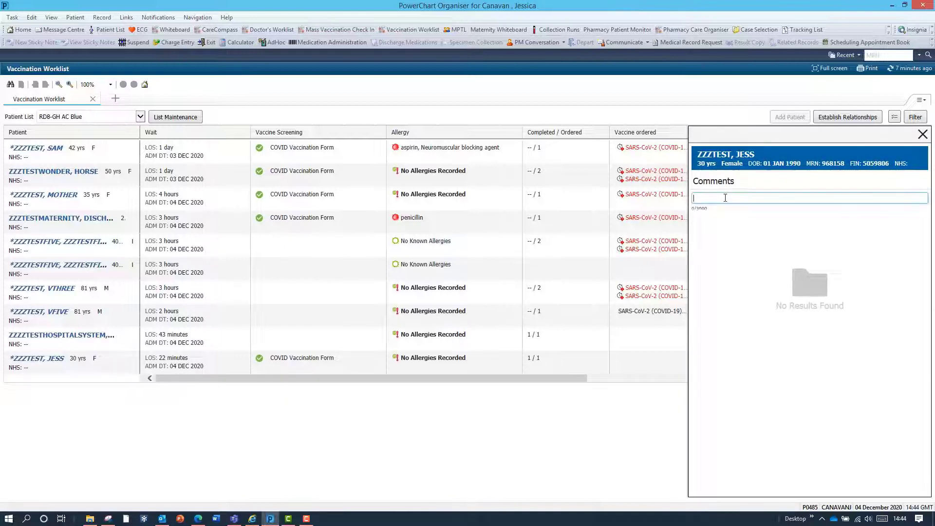
type("comments typed here.")
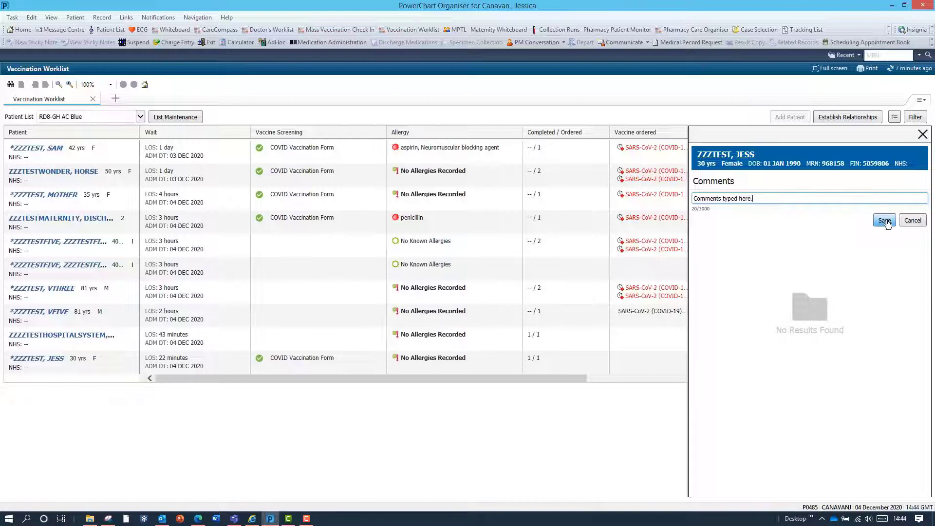
left_click(885, 221)
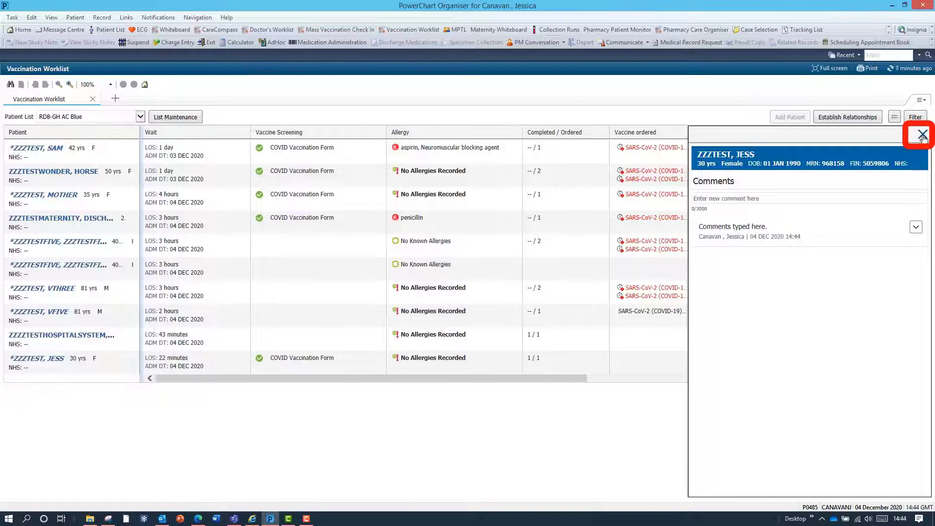
left_click(923, 136)
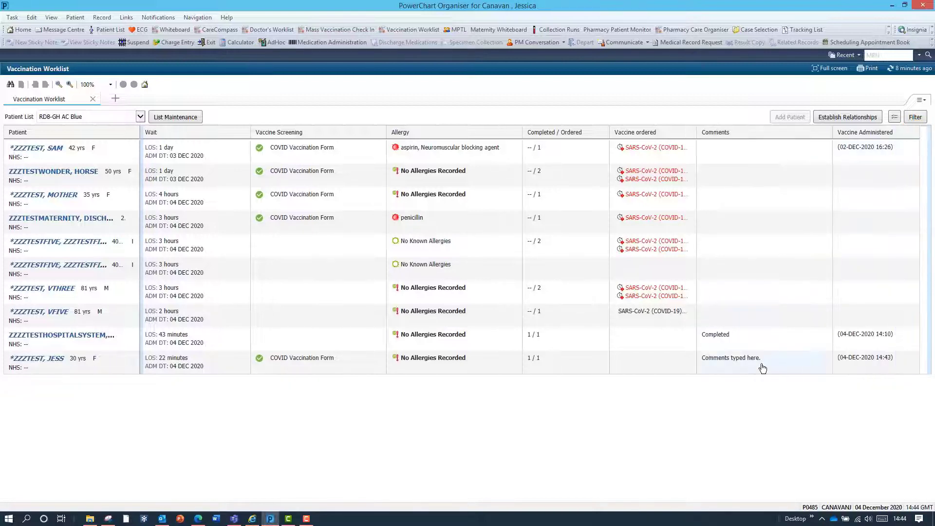